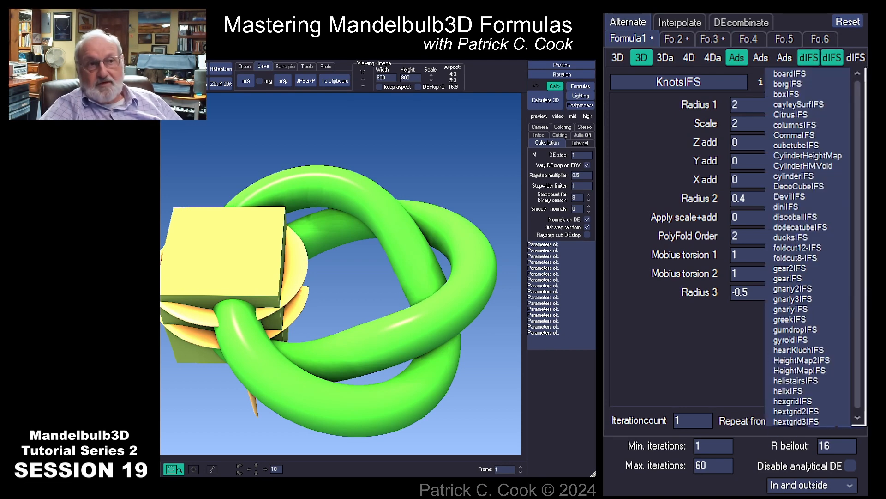
# - Reset all formula slots to the default Integer Power formula and calculate the 3D image
pyautogui.moveTo(856, 58)
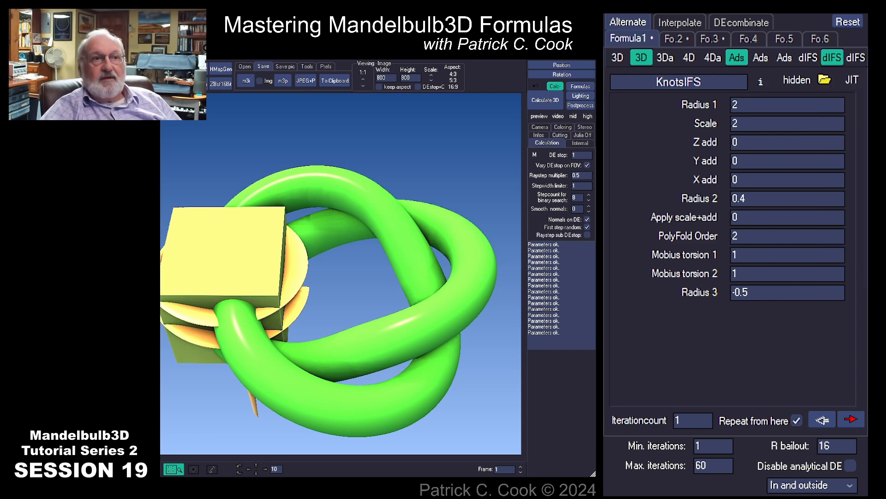
pyautogui.click(848, 23)
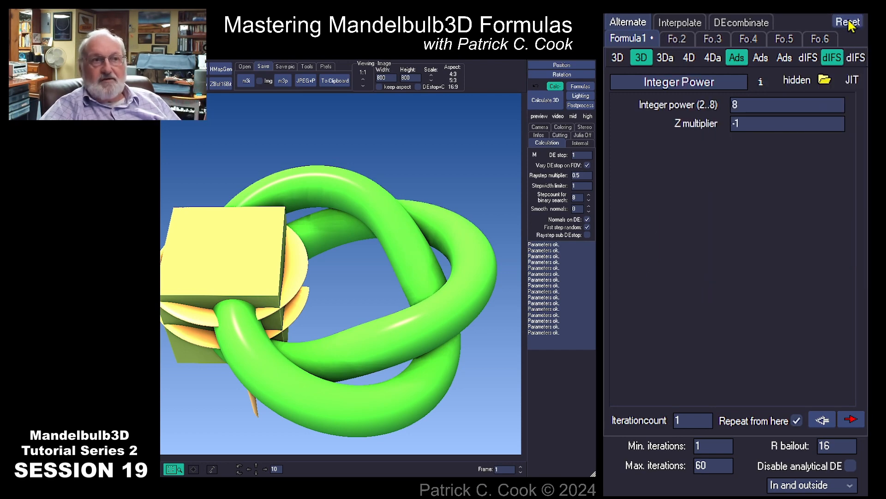
pyautogui.click(544, 101)
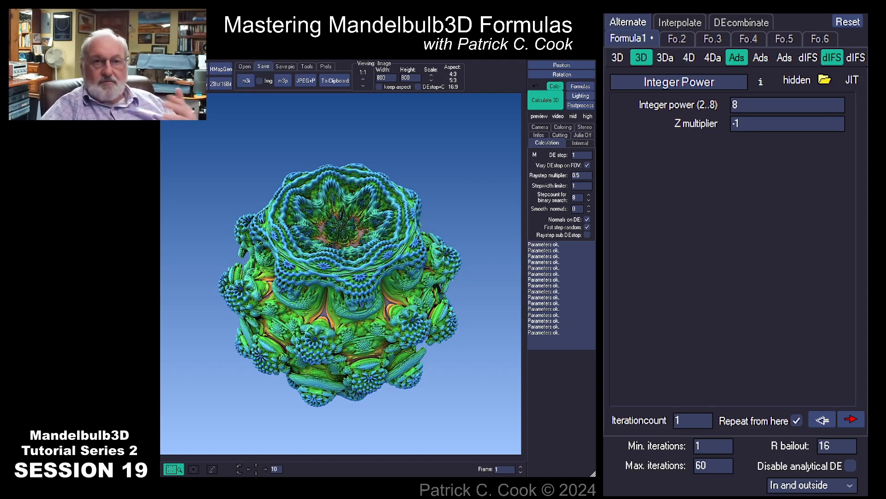
# - Load the dIFS transform Menger1-IFS as the first formula in place of Integer Power
pyautogui.click(711, 57)
pyautogui.click(740, 59)
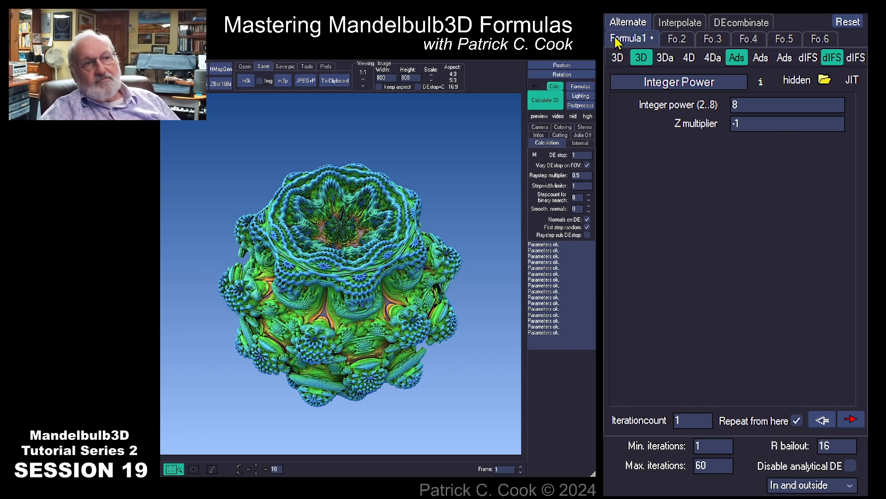
pyautogui.click(857, 59)
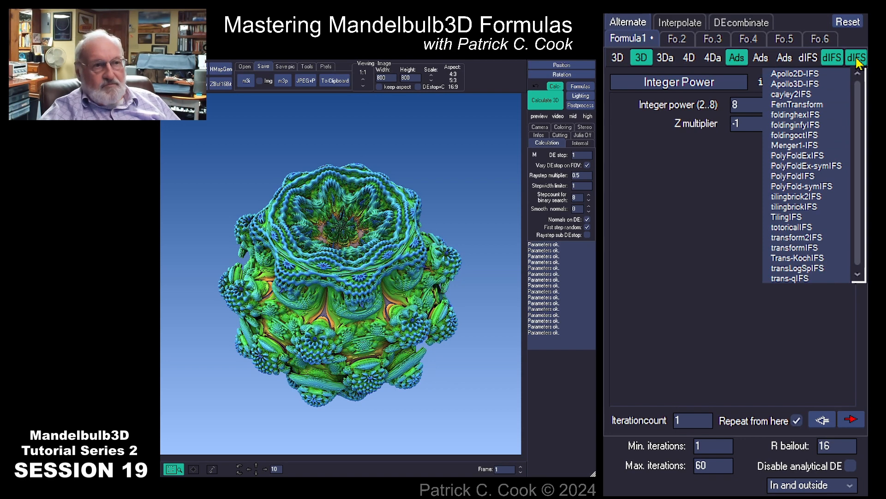
pyautogui.click(821, 146)
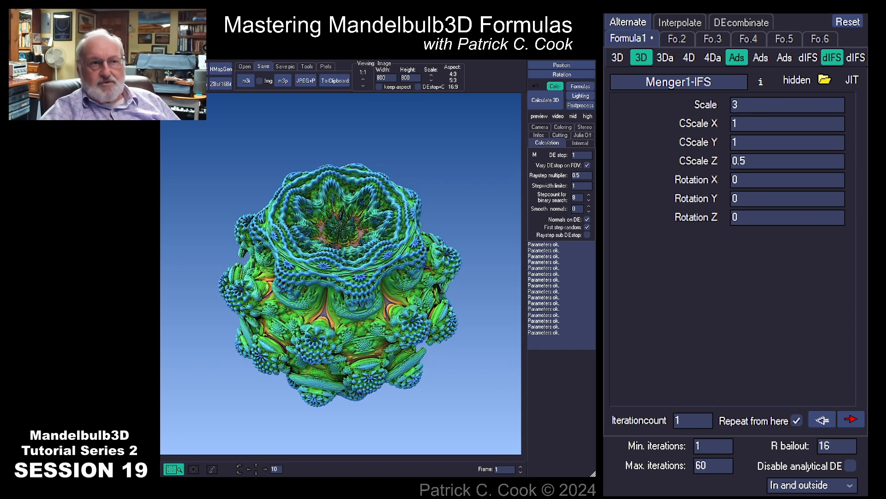
pyautogui.click(860, 58)
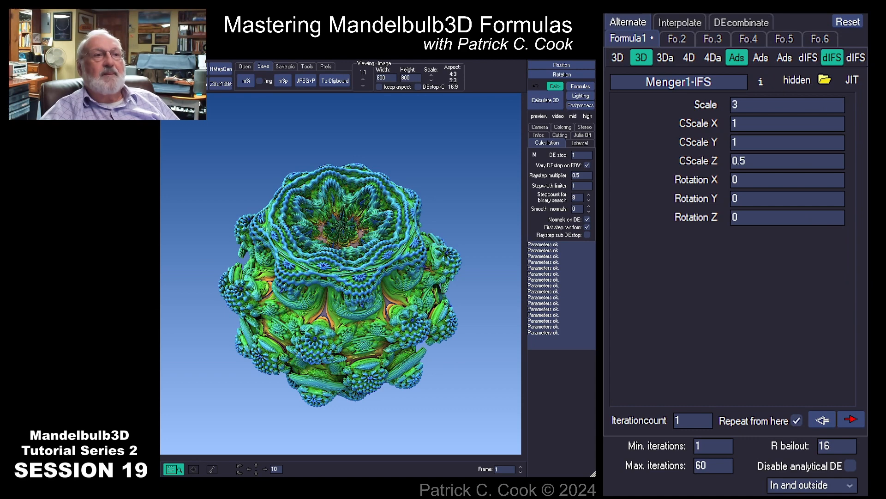
# - Load the dIFS shape KnotsIFS as the second formula
pyautogui.click(677, 40)
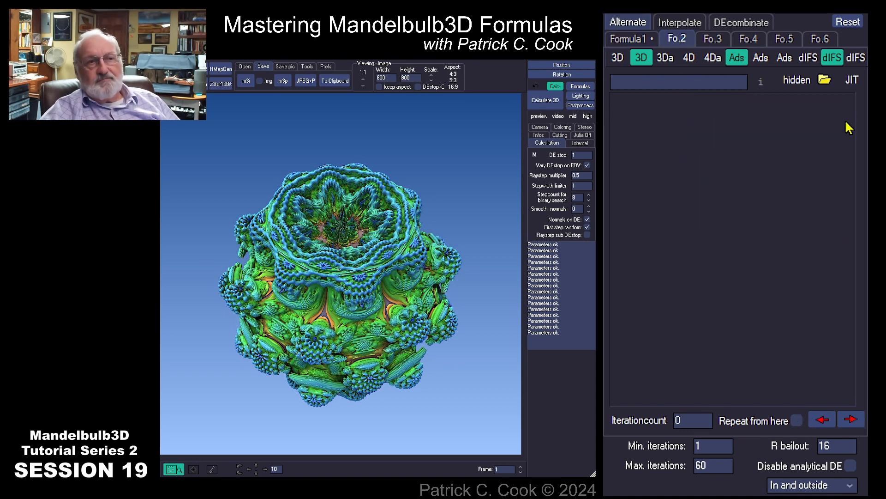
pyautogui.click(808, 58)
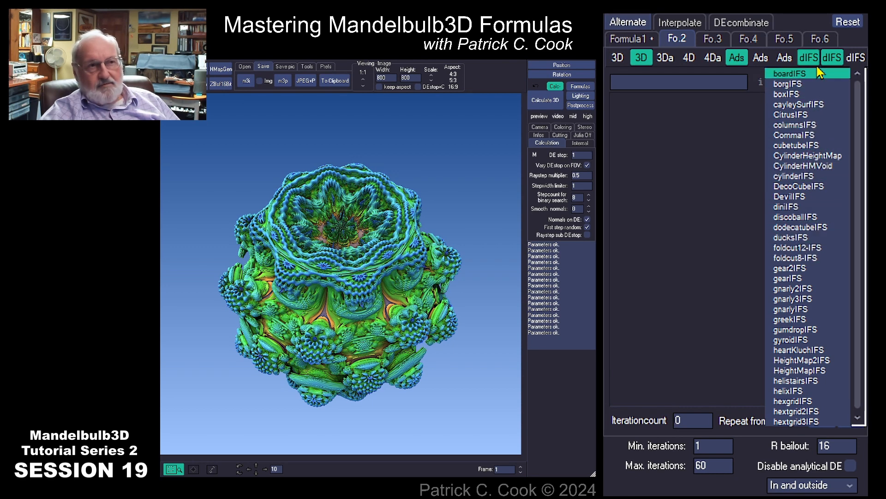
pyautogui.moveTo(830, 54)
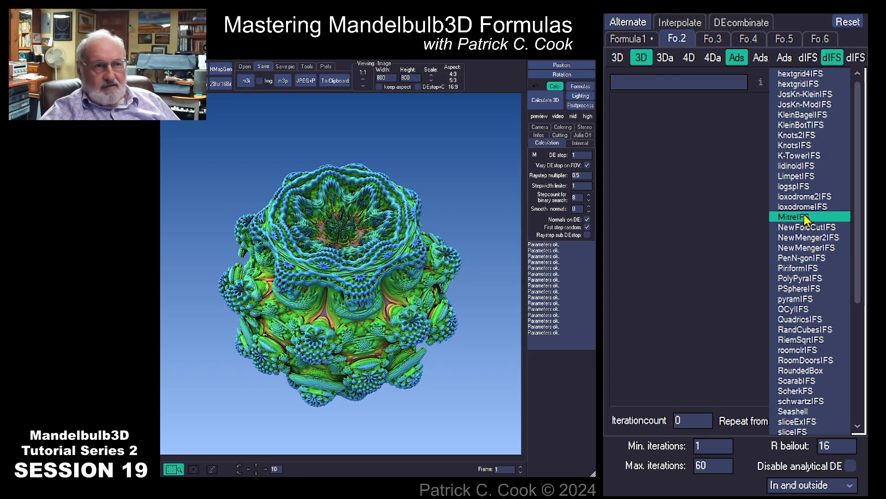
pyautogui.click(813, 145)
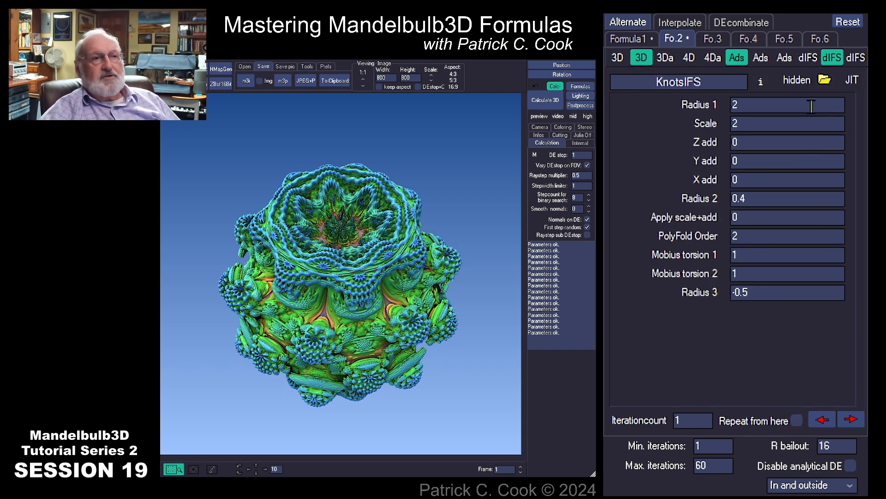
# - Check both formula slots and calculate the 3D image combining Menger1-IFS with KnotsIFS
pyautogui.click(623, 38)
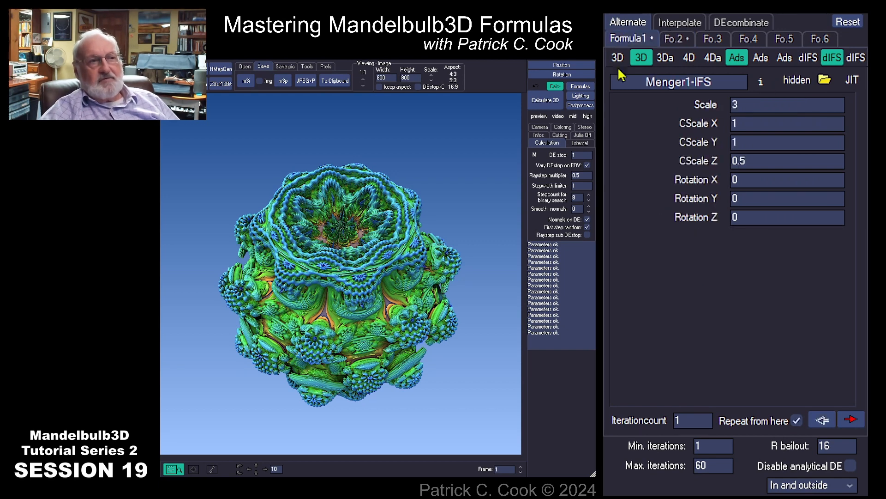
pyautogui.click(677, 39)
pyautogui.click(627, 40)
pyautogui.click(857, 58)
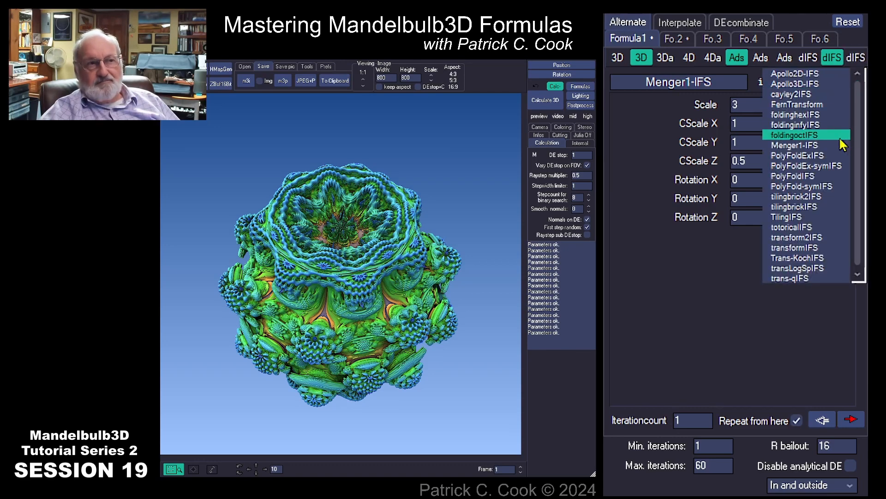
pyautogui.click(674, 40)
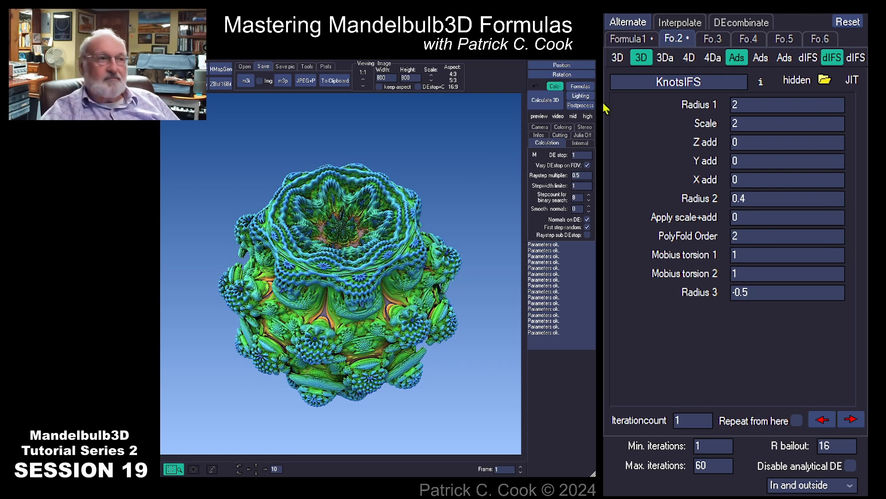
pyautogui.click(547, 102)
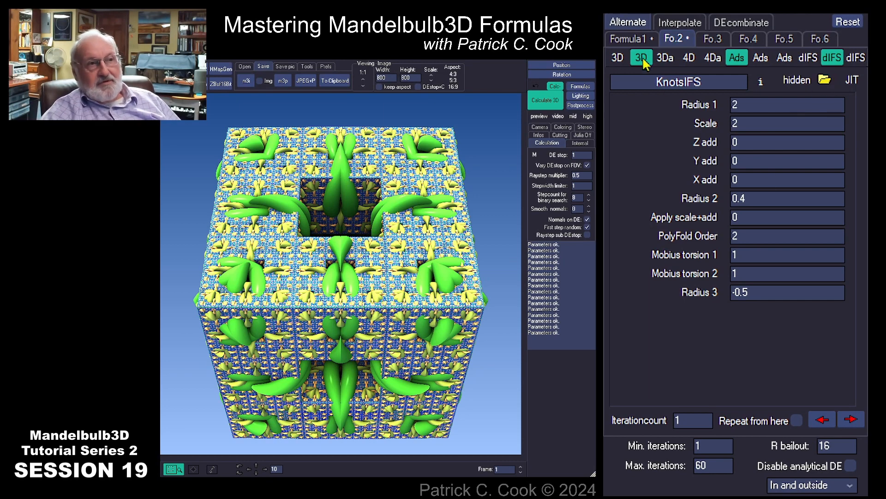
# - Review the two dIFS formulas, then reset the formula slots to the default and recalculate the 3D image
pyautogui.click(628, 39)
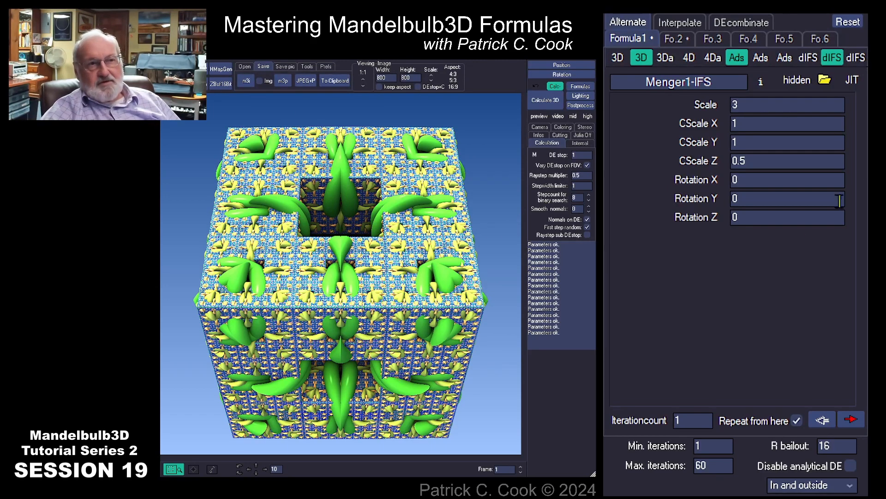
pyautogui.click(858, 59)
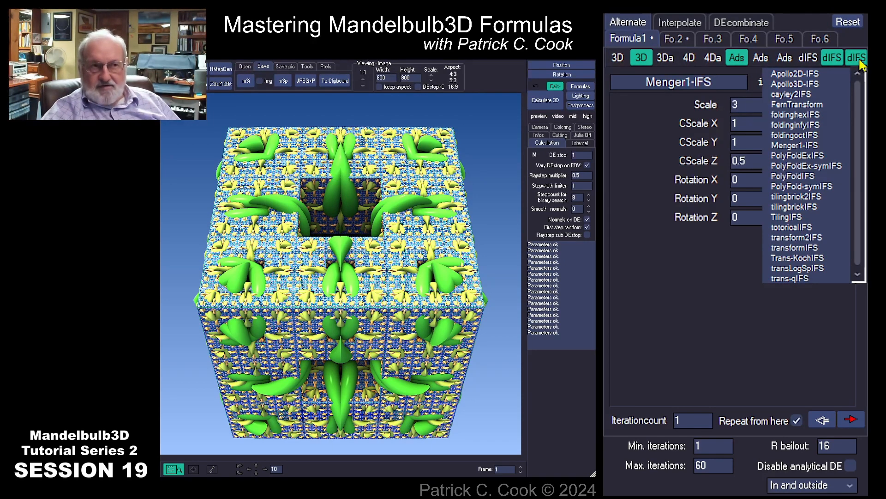
pyautogui.click(674, 41)
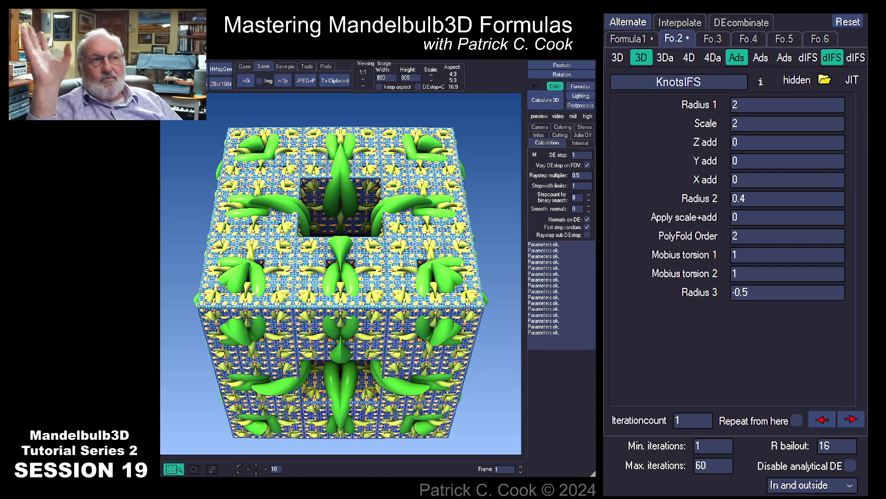
pyautogui.click(848, 21)
pyautogui.click(543, 103)
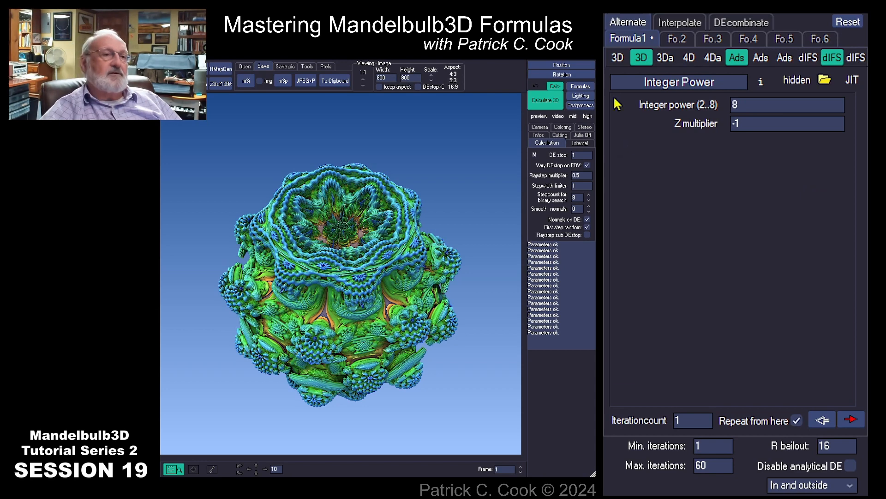
# - Load the 3D formula Beth322 as the first formula and calculate its 3D image
pyautogui.click(617, 58)
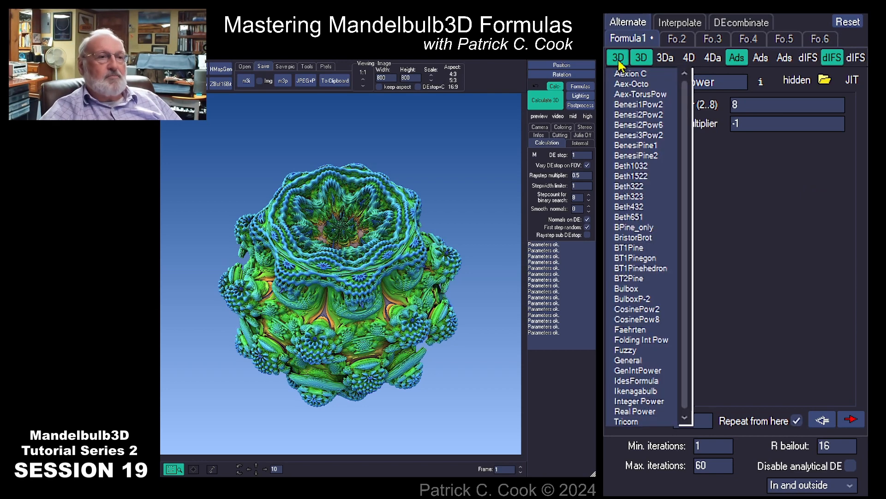
pyautogui.click(650, 187)
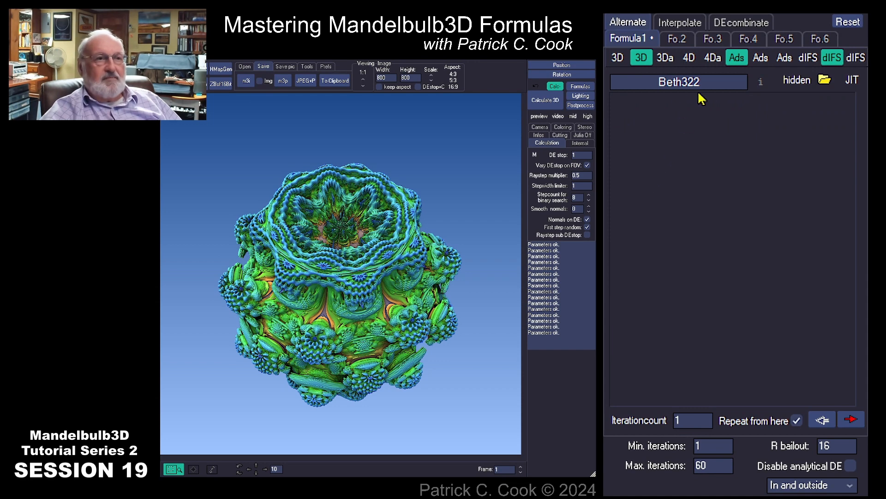
pyautogui.click(546, 101)
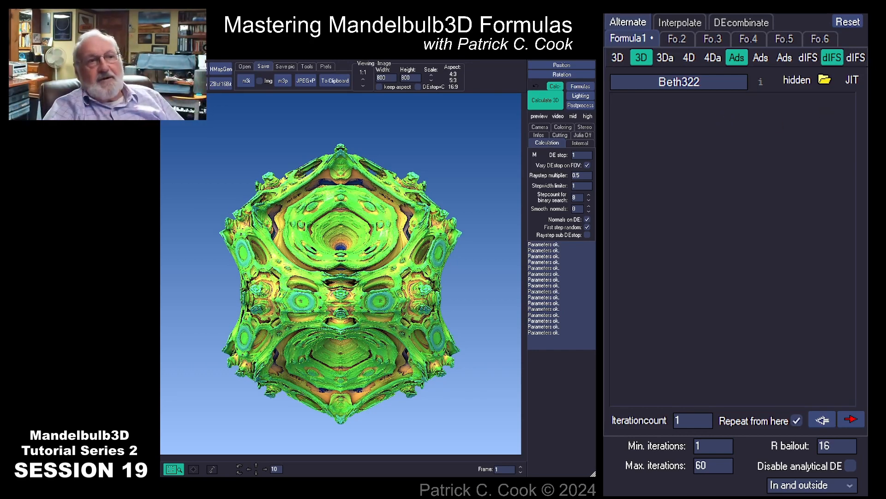
# - Add boxIFS as the second formula after Beth322 and try to calculate the mixed combination
pyautogui.click(833, 58)
pyautogui.click(677, 39)
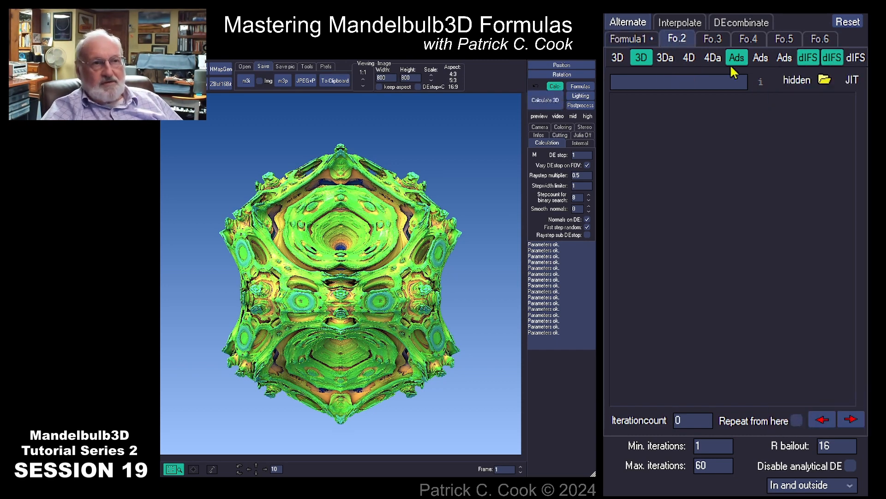
pyautogui.click(832, 57)
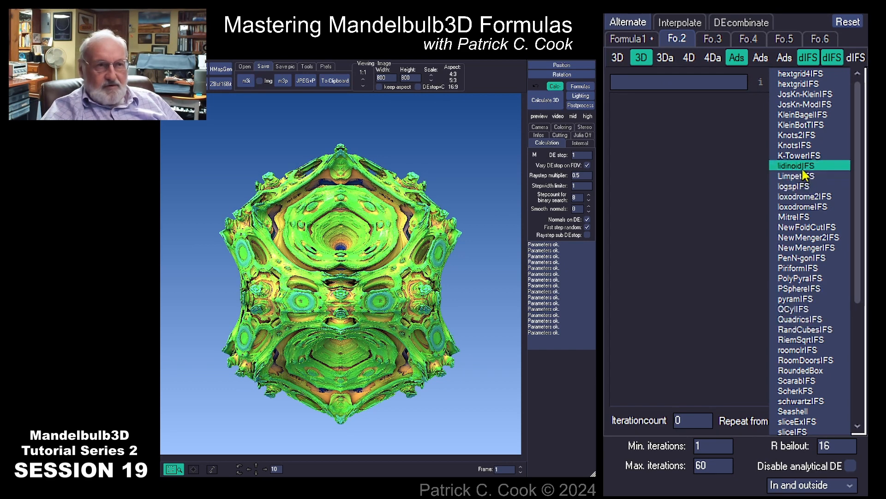
pyautogui.scroll(12, 806, 96)
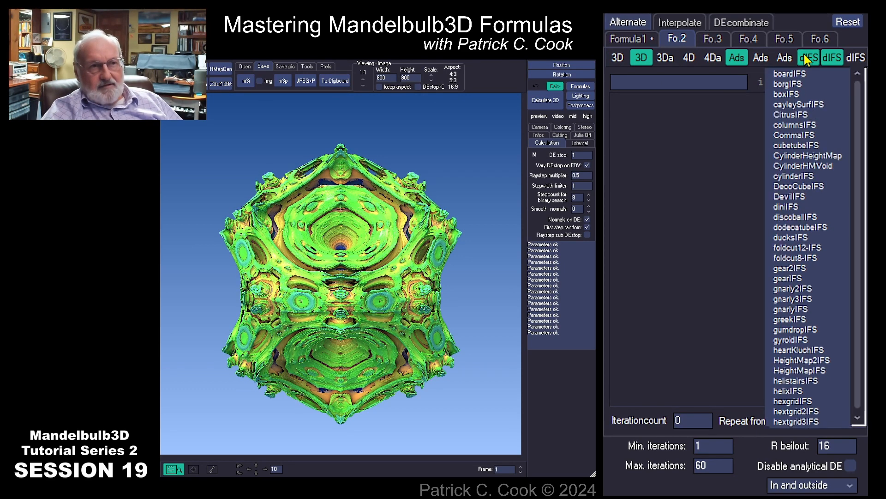
pyautogui.click(801, 94)
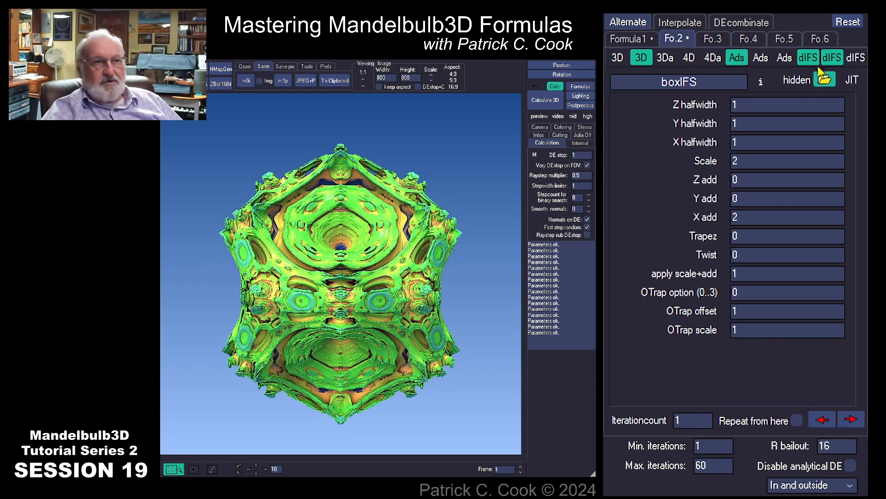
pyautogui.click(548, 102)
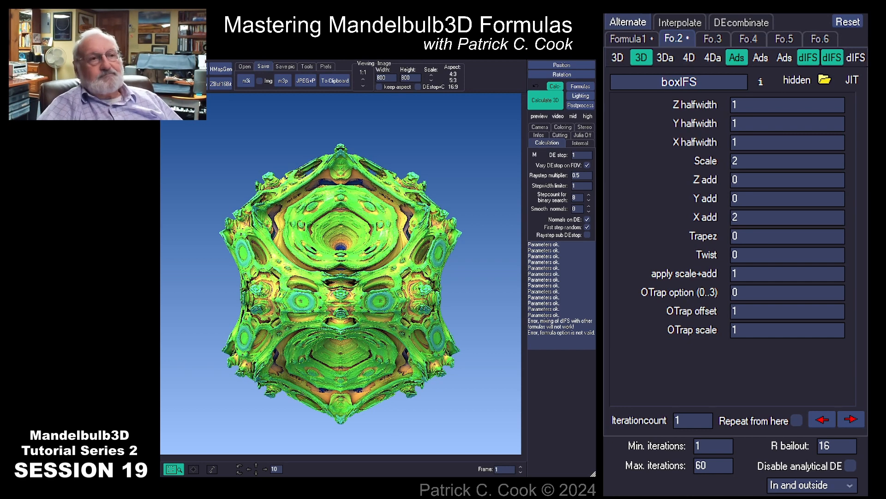
# - Discard the Beth322 and boxIFS combination by resetting the formulas, and recalculate the default 3D image
pyautogui.click(847, 21)
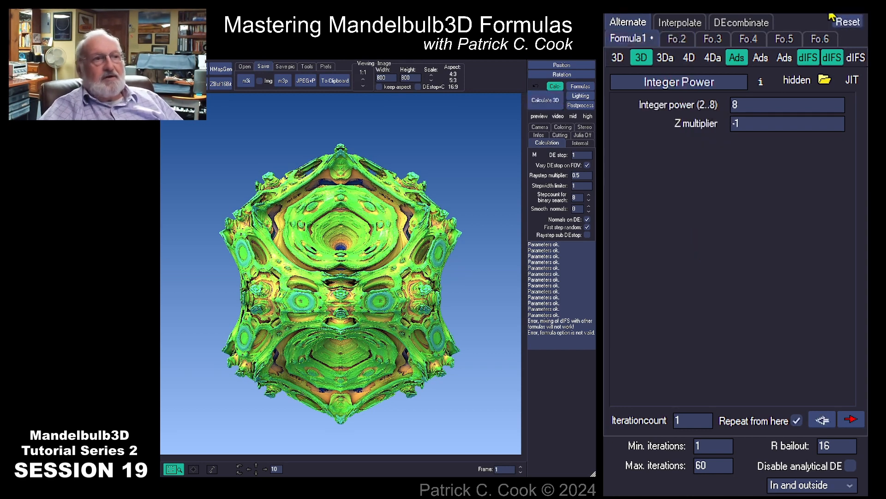
pyautogui.click(539, 104)
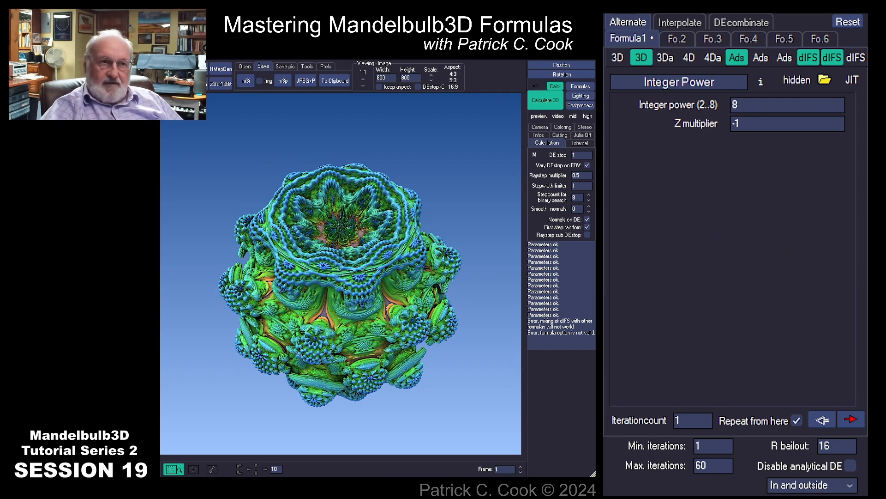
# - Examine the formulas offered in the 3D, 3Da, 4D, Ads and dIFS categories, including the dIFS shapes and transforms
pyautogui.click(619, 61)
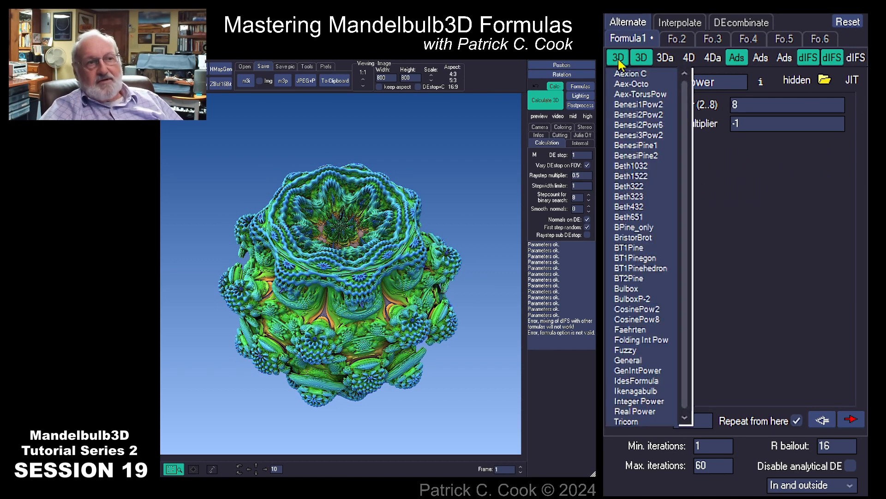
pyautogui.click(637, 61)
pyautogui.click(665, 59)
pyautogui.click(689, 58)
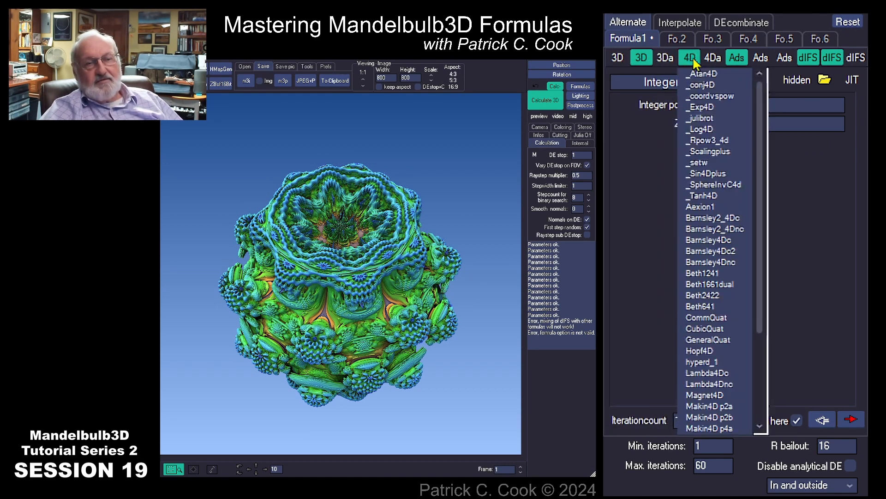
pyautogui.click(737, 58)
pyautogui.click(765, 59)
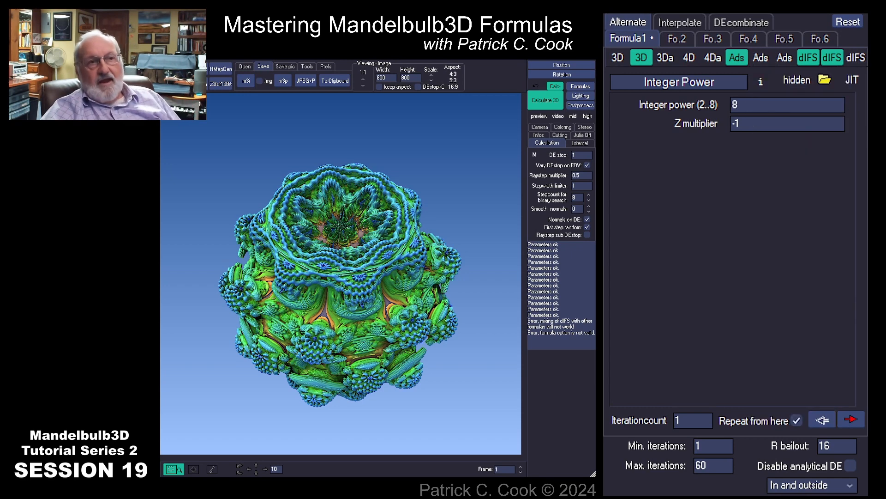
pyautogui.click(809, 58)
pyautogui.click(836, 59)
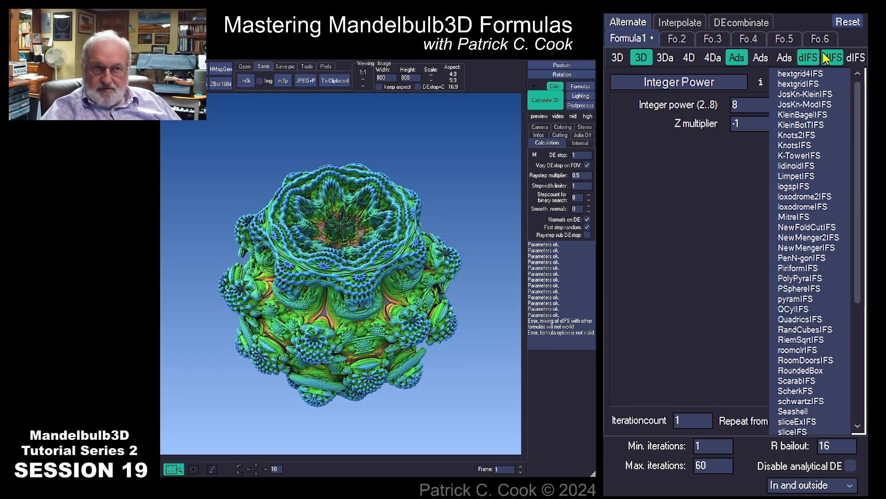
pyautogui.moveTo(813, 54)
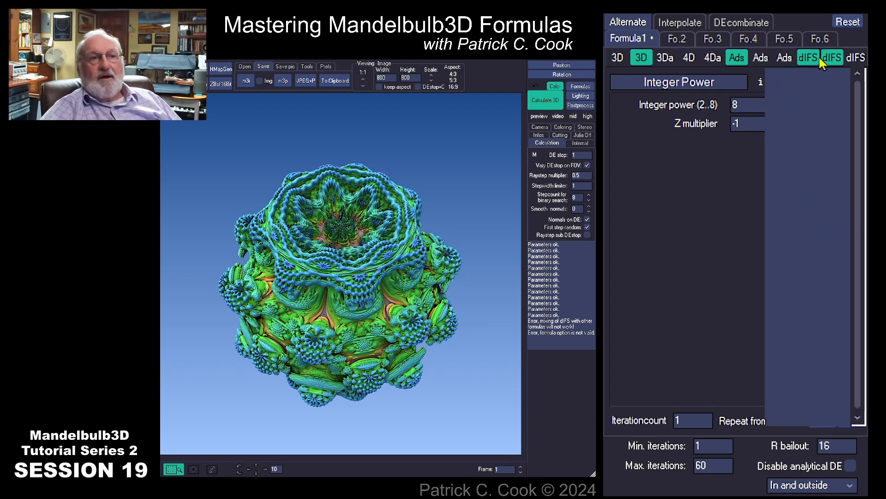
pyautogui.moveTo(865, 59)
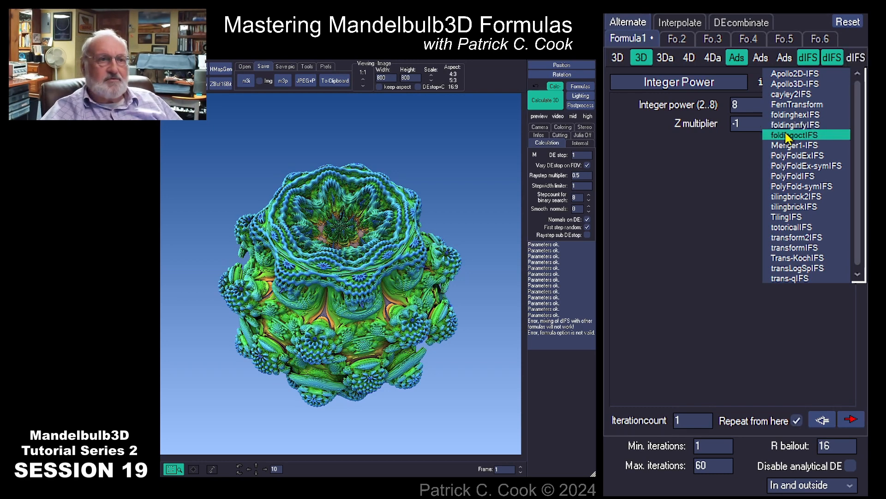
# - Load foldinghexIFS as the first formula and tilingbrick2IFS as the second, and try to calculate the transform-only combination
pyautogui.click(787, 115)
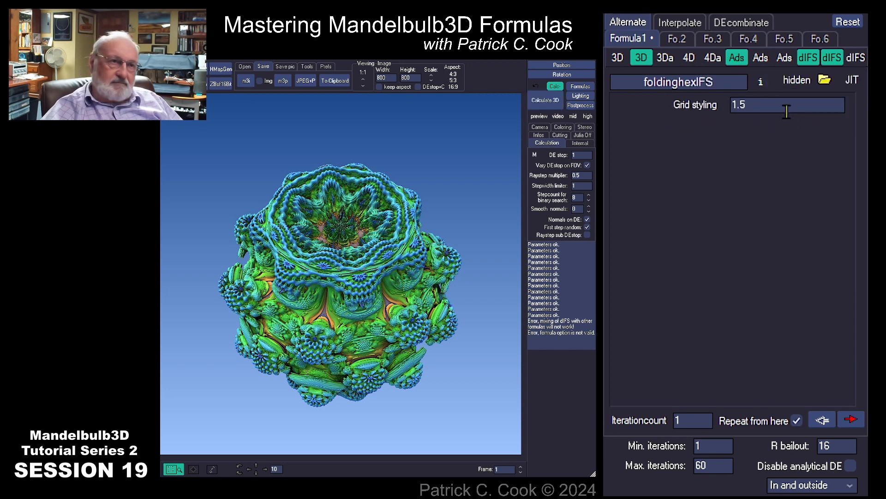
pyautogui.click(677, 39)
pyautogui.click(856, 58)
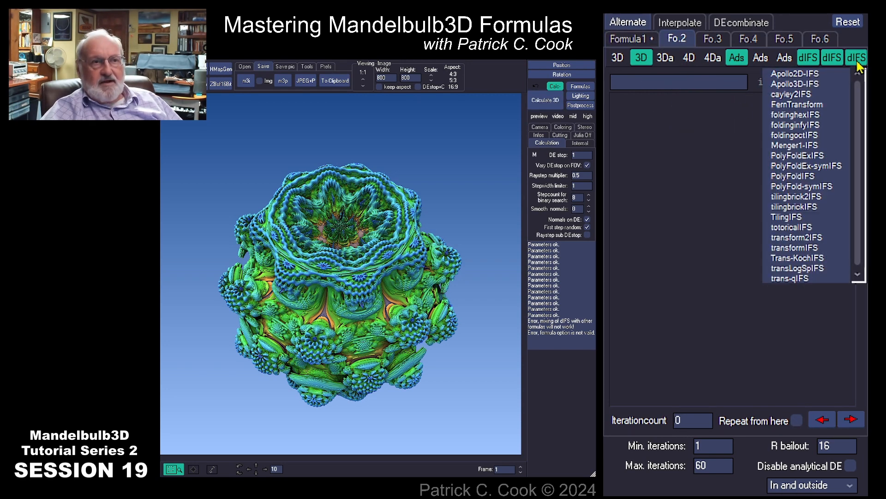
pyautogui.click(793, 200)
pyautogui.click(538, 101)
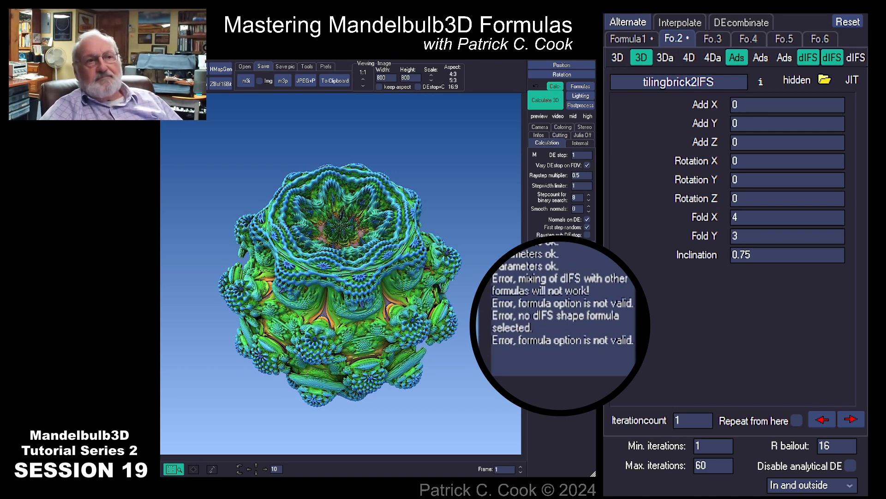
# - Examine the dIFS transform and shape categories and both loaded transforms, and retry calculating the 3D image
pyautogui.click(861, 59)
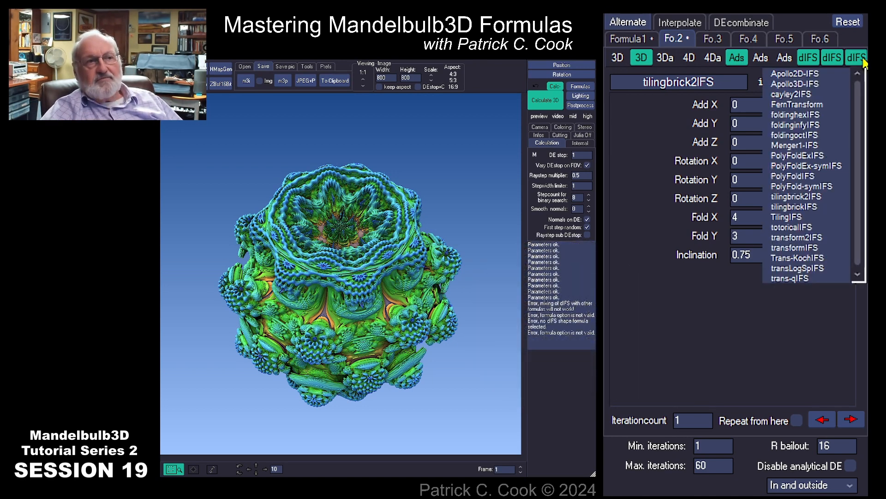
pyautogui.click(856, 55)
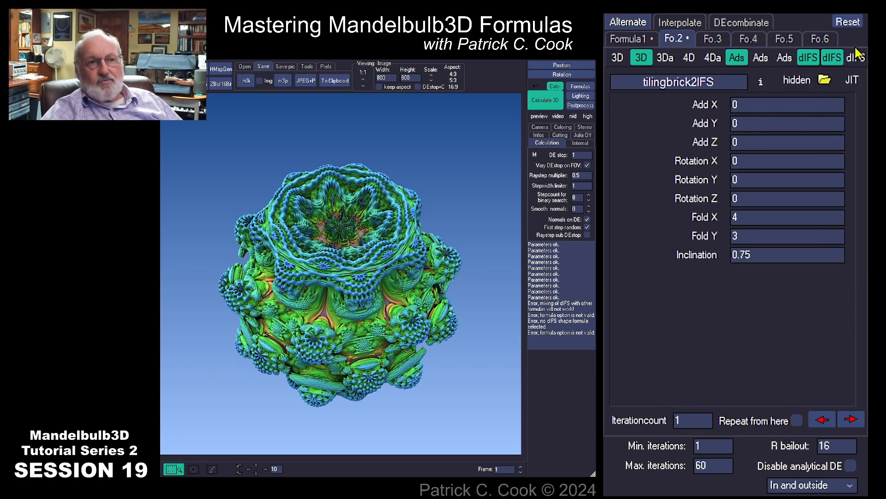
pyautogui.click(857, 55)
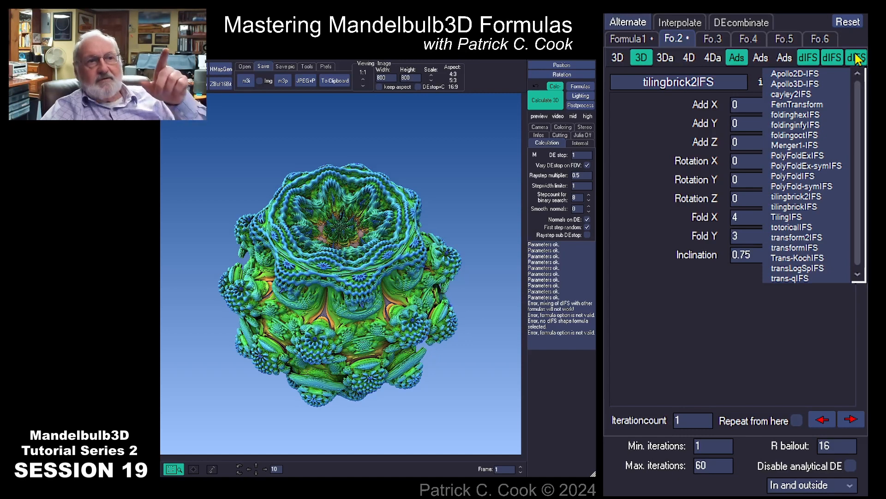
pyautogui.click(813, 58)
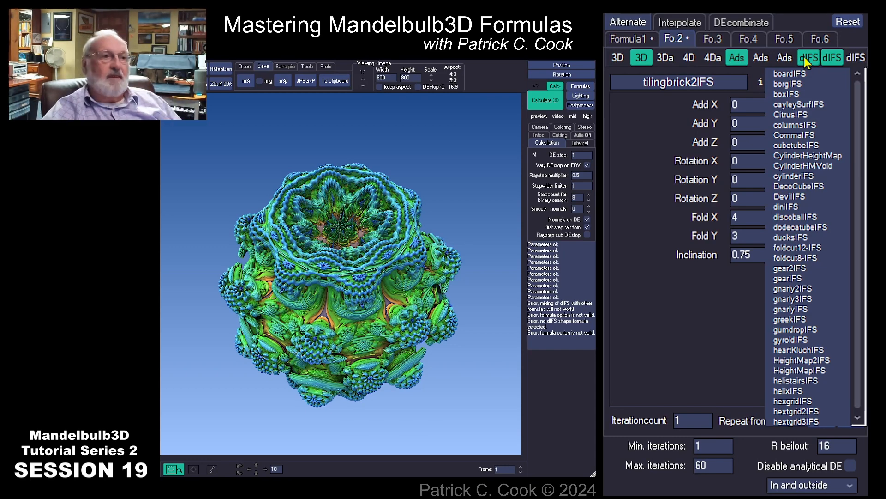
pyautogui.click(621, 39)
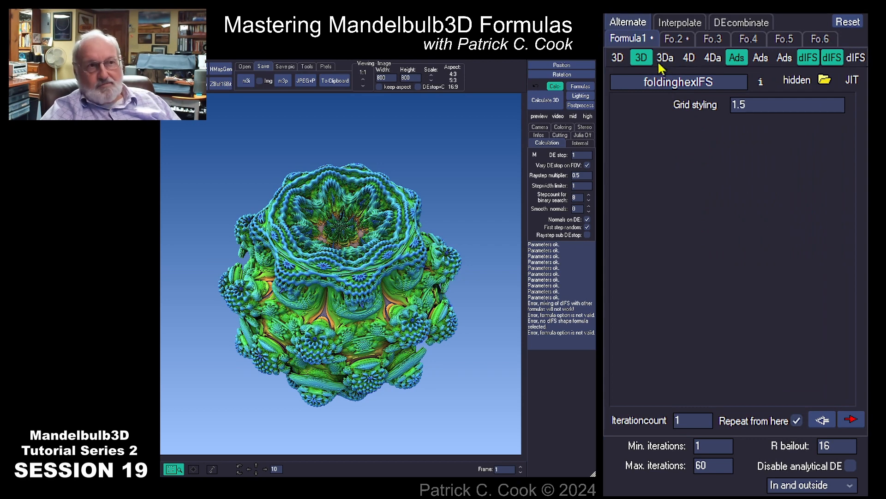
pyautogui.click(670, 39)
pyautogui.click(635, 41)
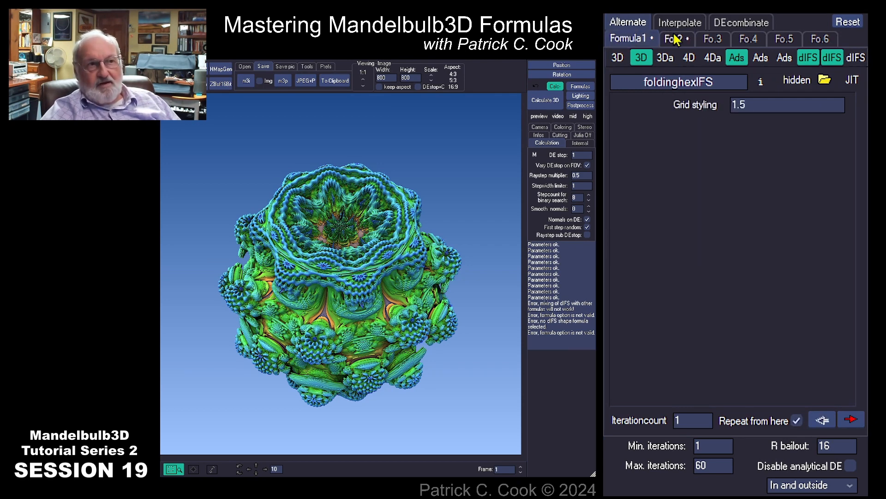
pyautogui.click(674, 39)
pyautogui.click(636, 39)
pyautogui.click(674, 38)
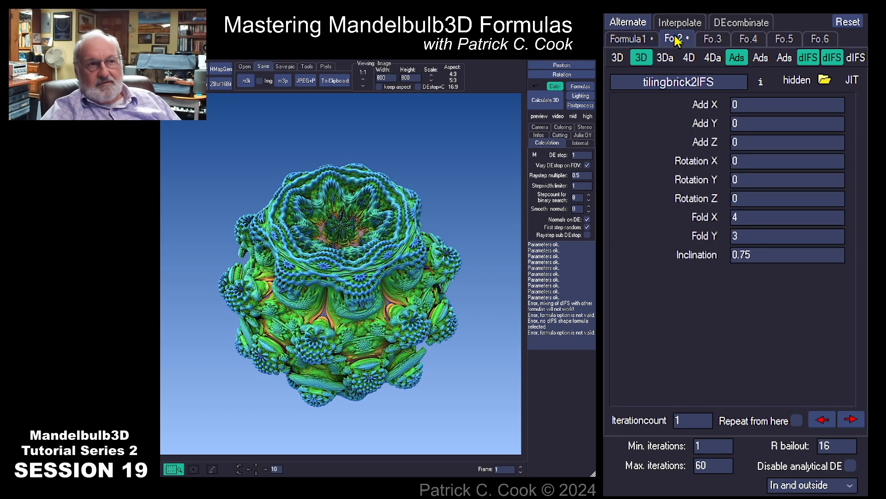
pyautogui.click(545, 100)
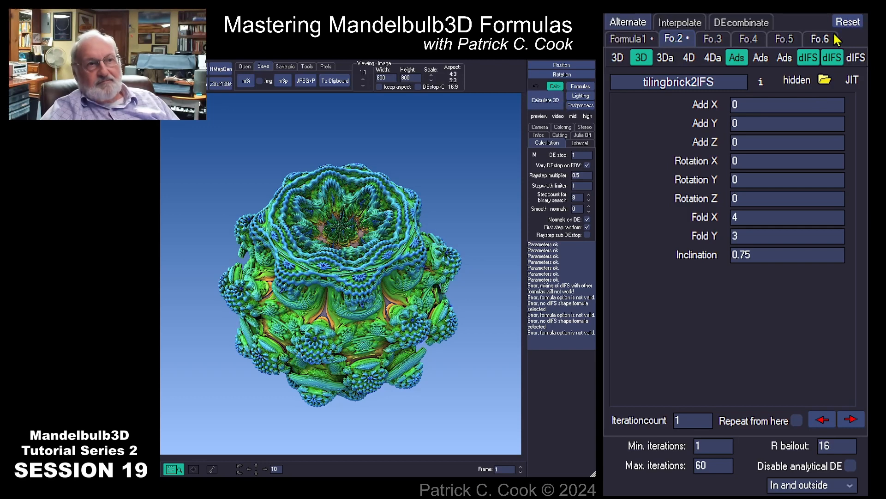
# - Discard the two dIFS transforms by resetting the formulas, and recalculate the default Integer Power image
pyautogui.click(629, 40)
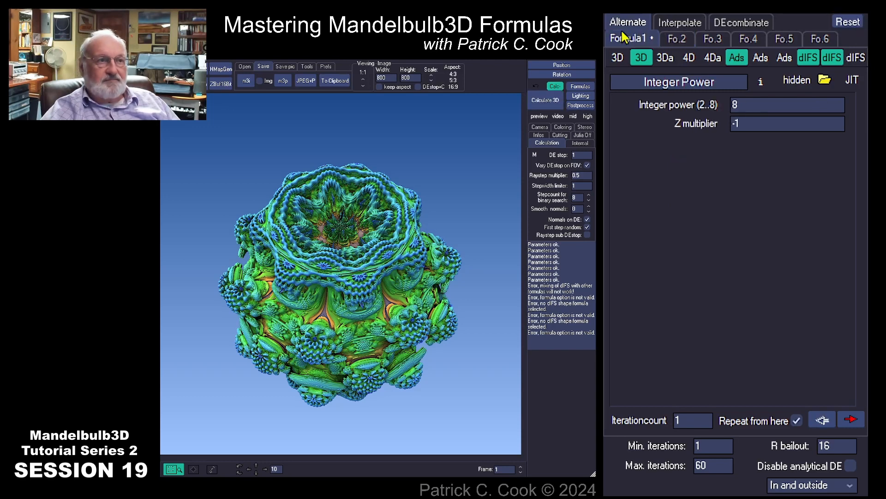
pyautogui.click(538, 99)
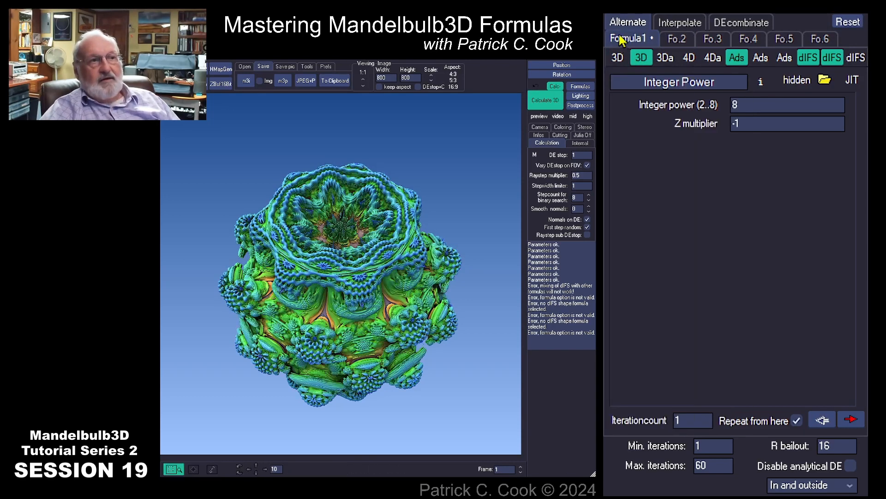
# - Load the transform TilingIFS as the first formula and the shape gnarly2IFS as the second, and calculate the 3D image
pyautogui.click(812, 58)
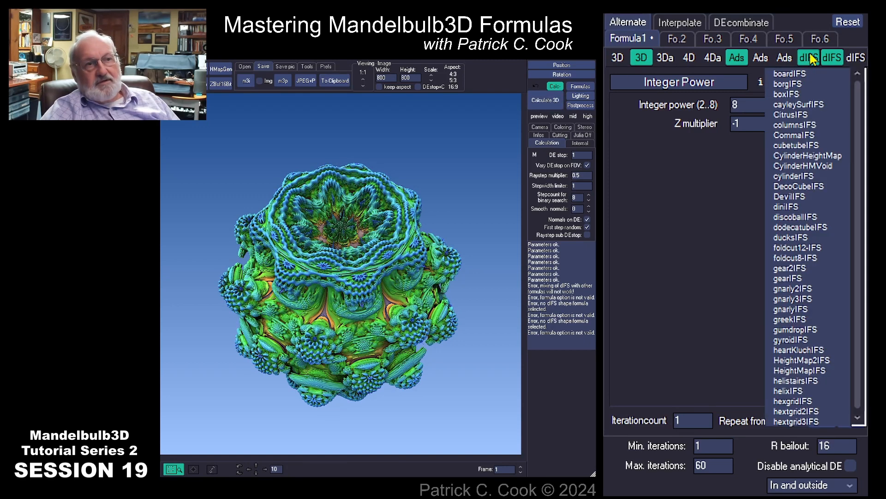
pyautogui.click(859, 57)
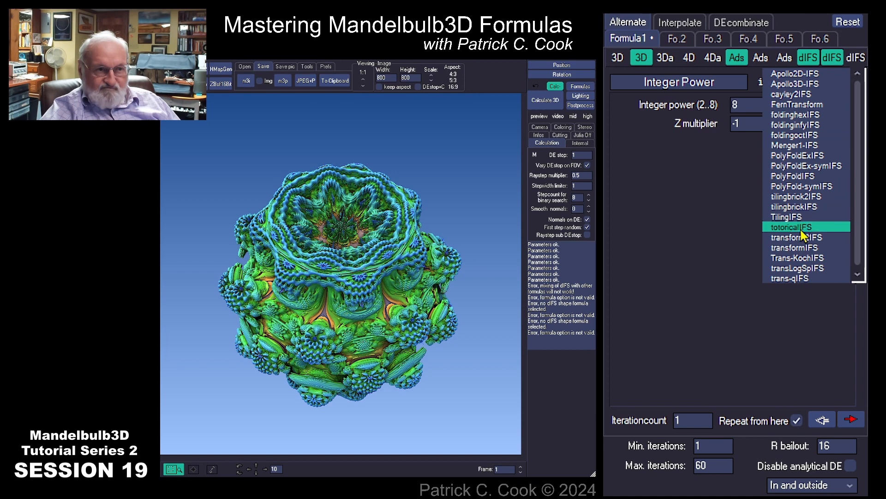
pyautogui.click(787, 217)
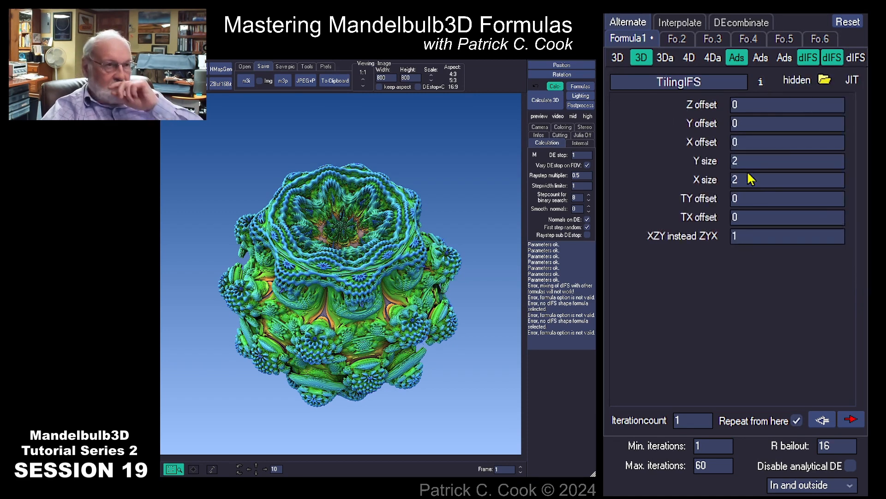
pyautogui.click(677, 39)
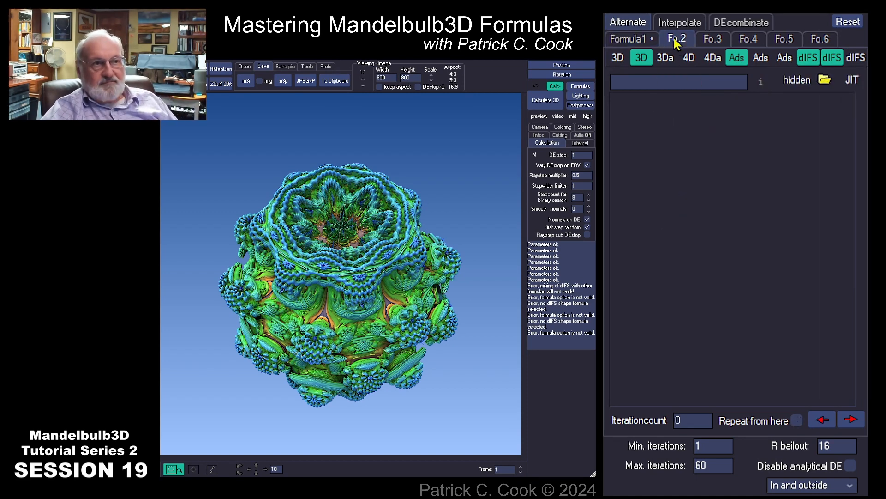
pyautogui.click(808, 58)
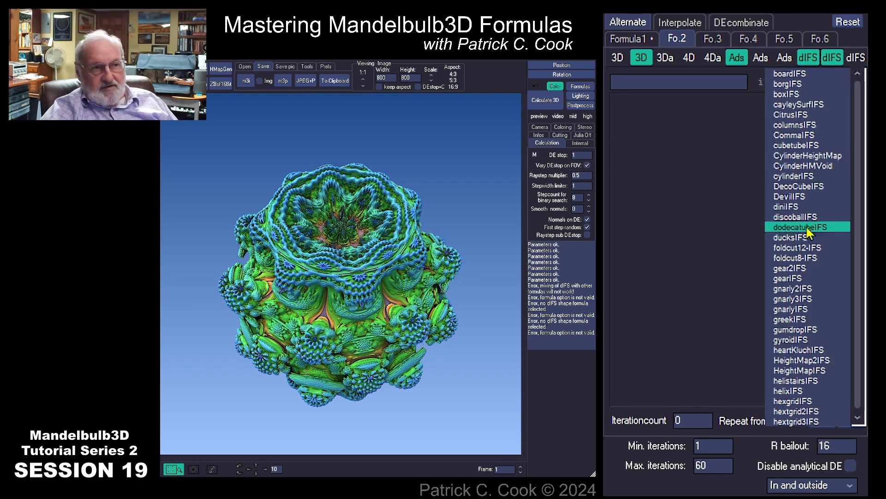
pyautogui.click(799, 289)
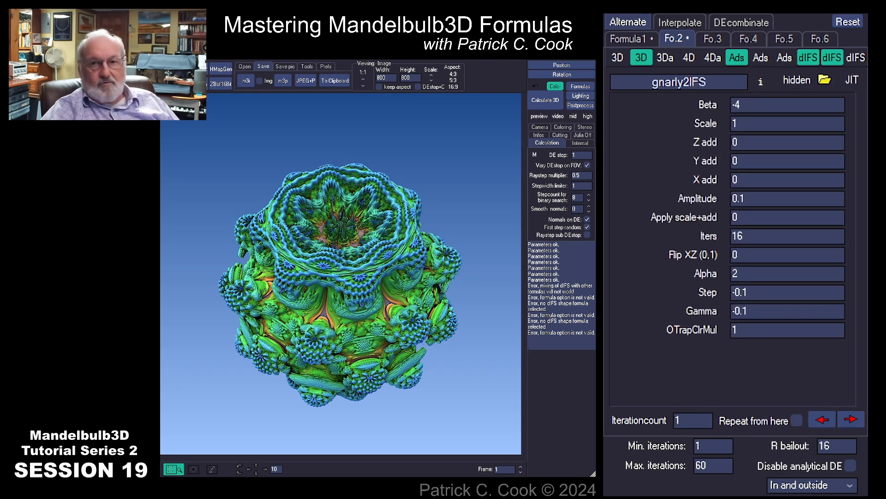
pyautogui.click(542, 101)
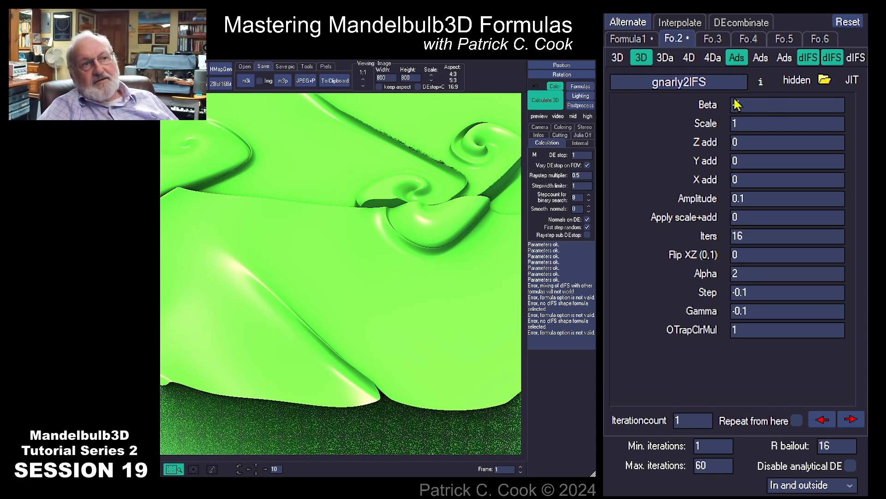
# - Review the properties of TilingIFS and gnarly2IFS and look through the third and fourth formula slots
pyautogui.click(633, 38)
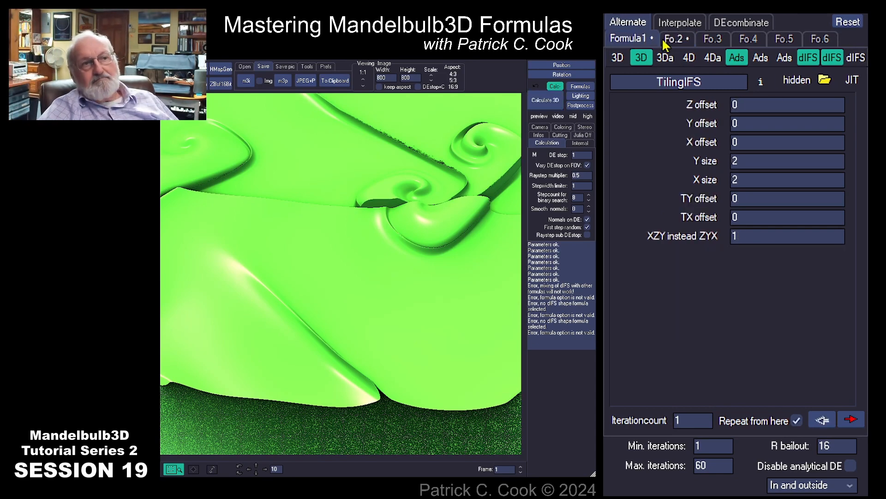
pyautogui.click(677, 39)
pyautogui.click(725, 39)
pyautogui.click(748, 40)
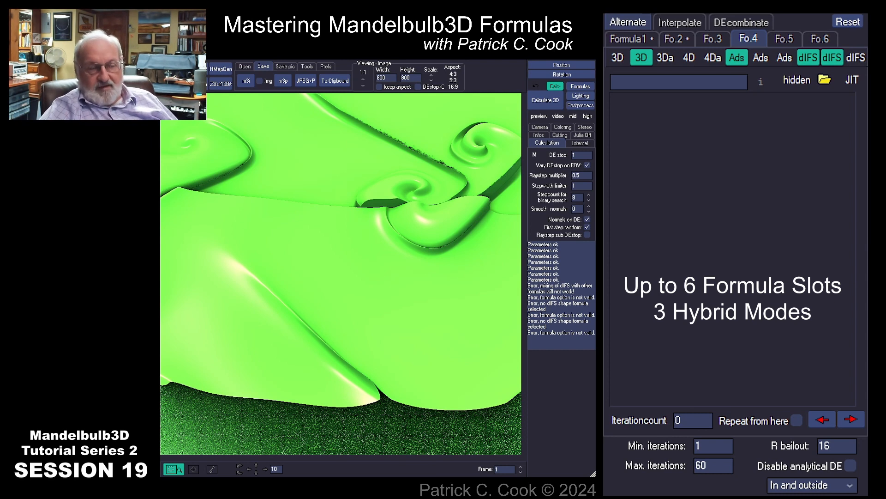
pyautogui.click(630, 39)
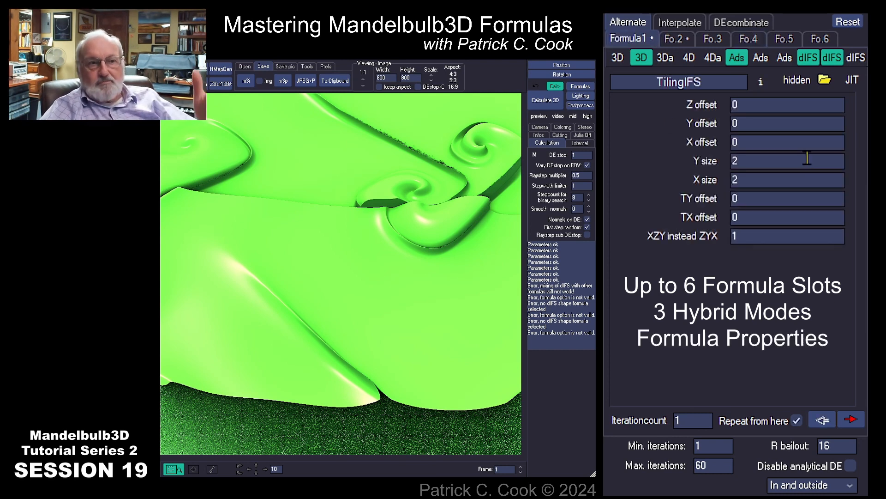